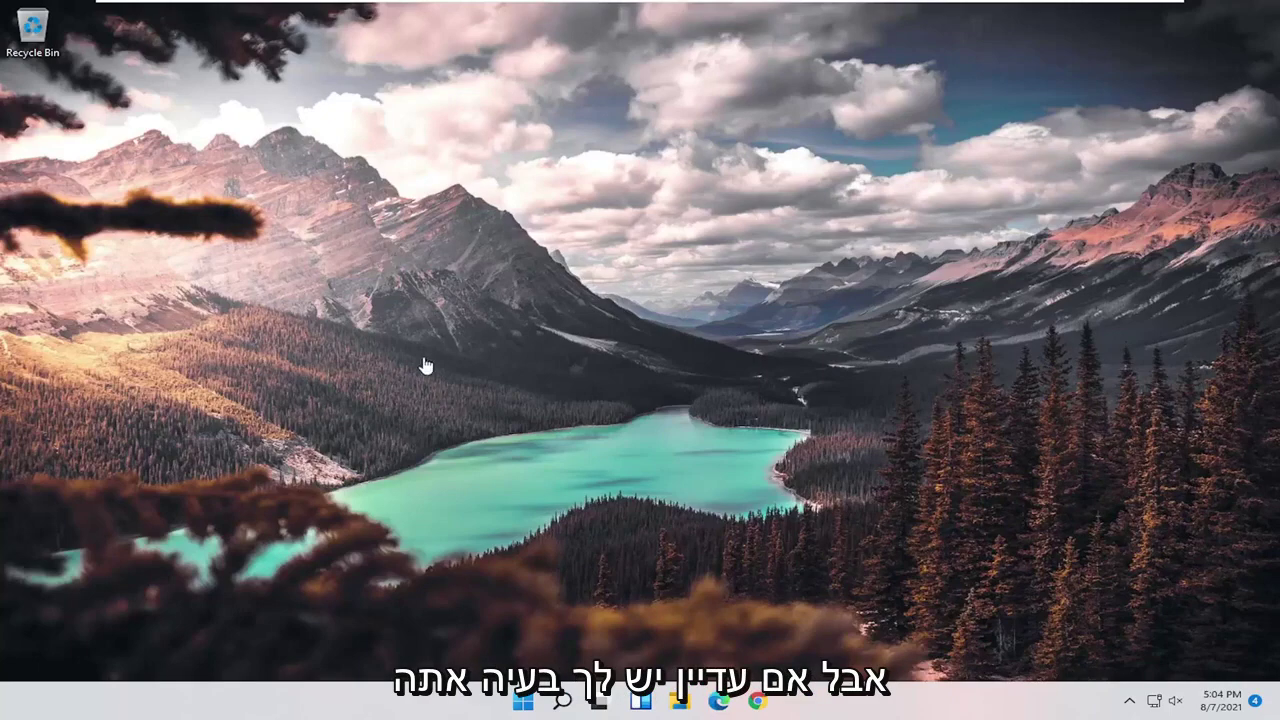
Step: Search the taskbar for 'device manager' and launch Device Manager from the results
click(562, 701)
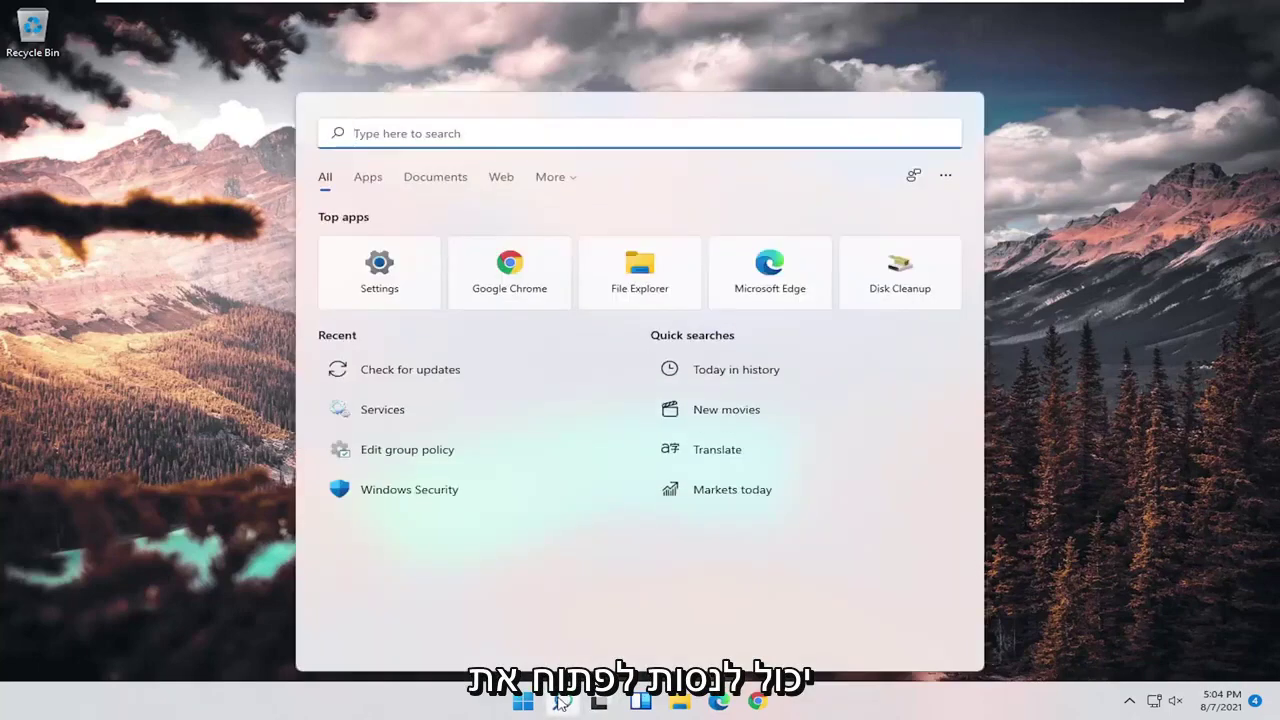
text(device manag)
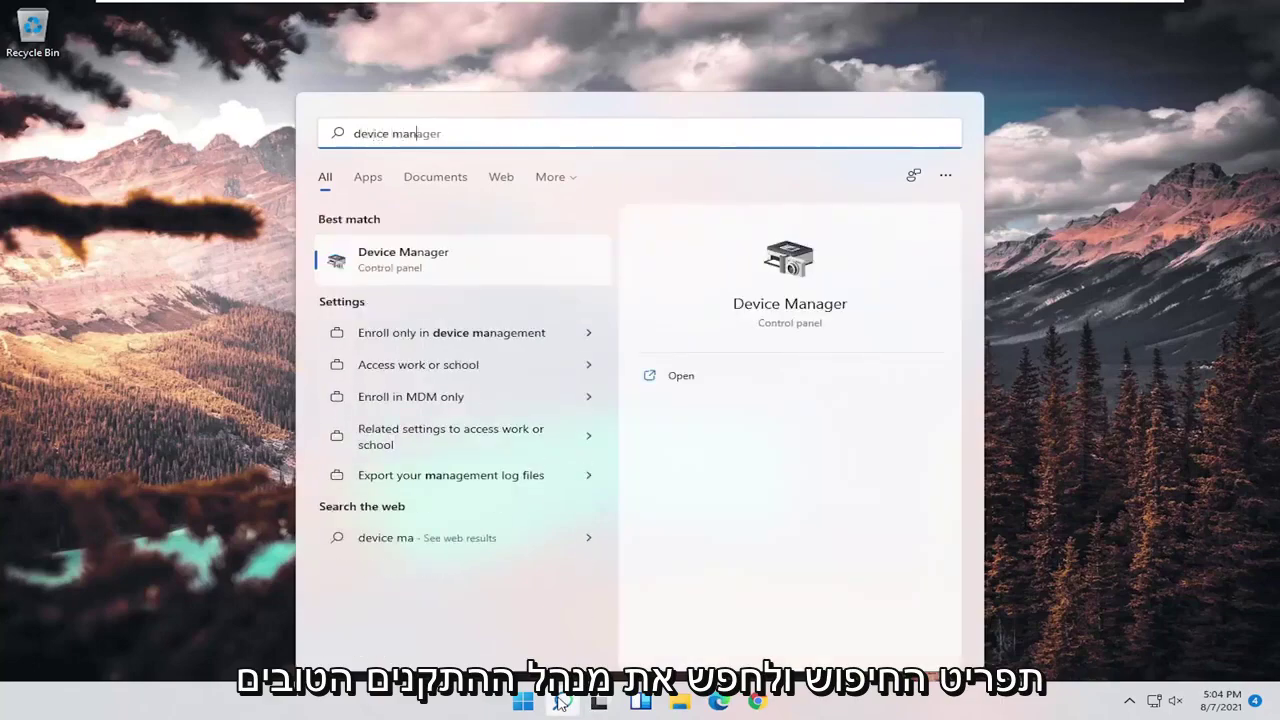
text(er)
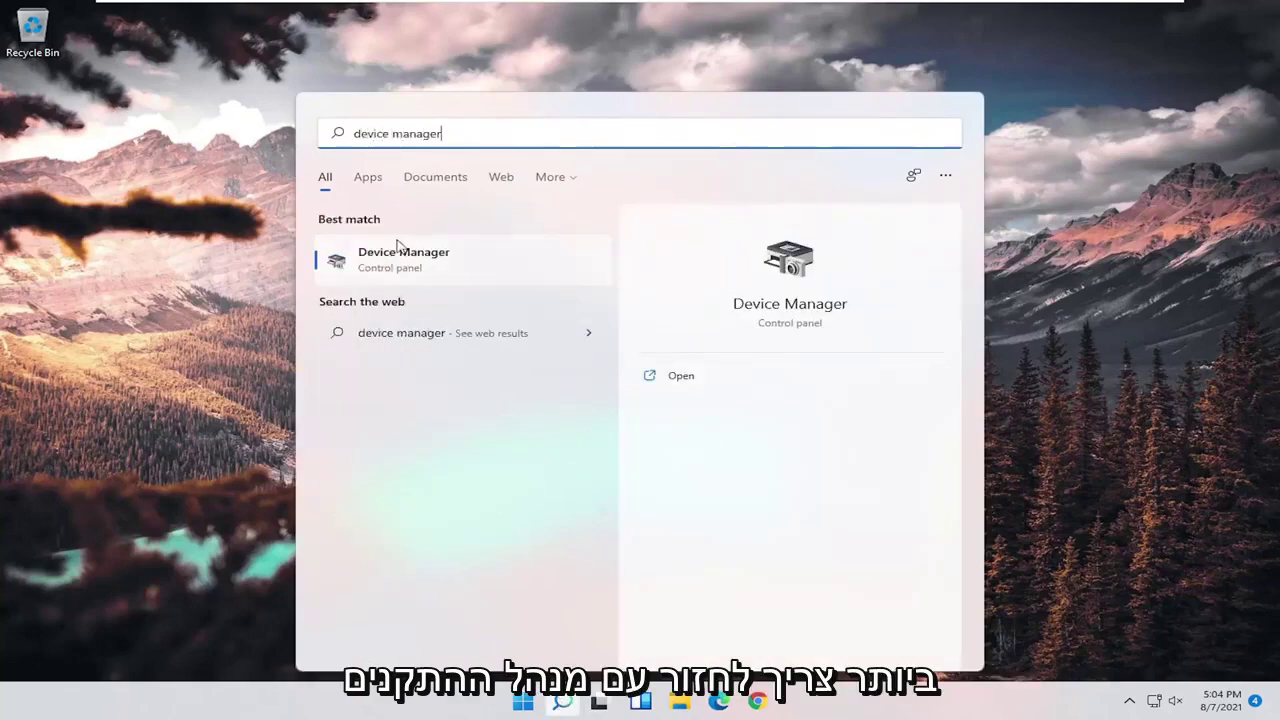
click(405, 265)
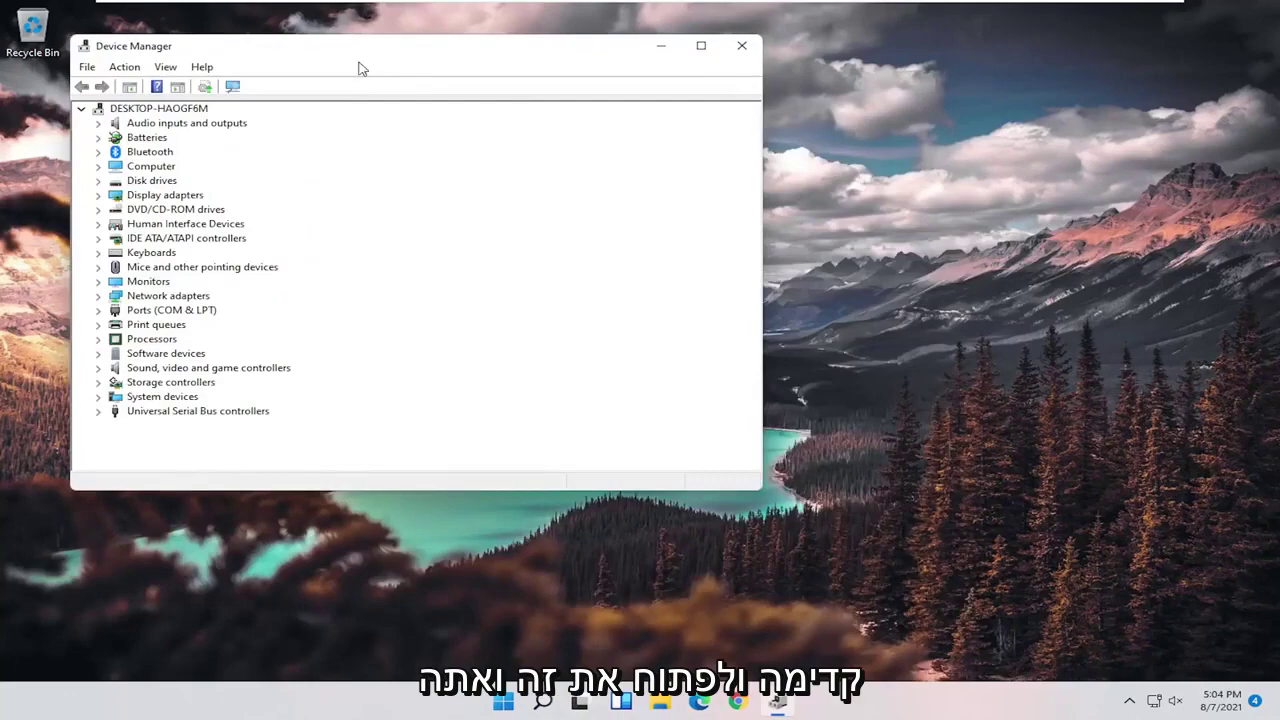
Step: Under Universal Serial Bus controllers, update Generic USB Hub by picking its own compatible driver from the computer
drag(360, 50, 555, 87)
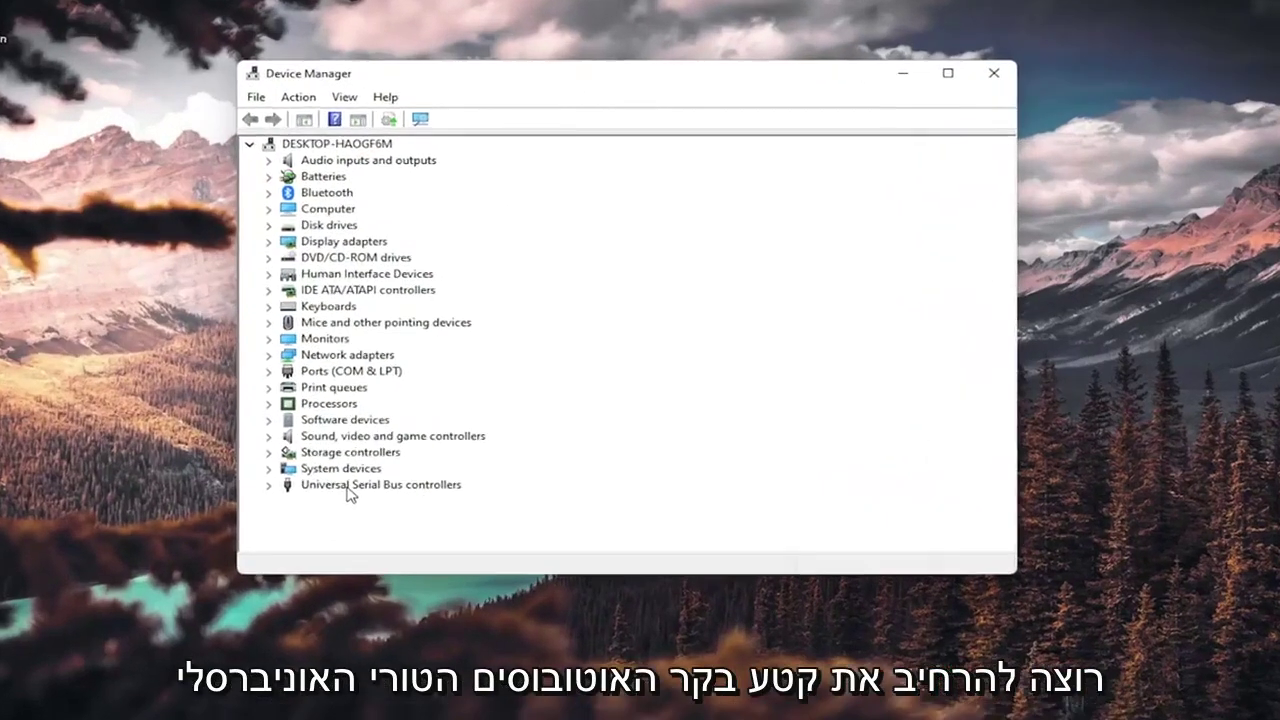
double_click(362, 449)
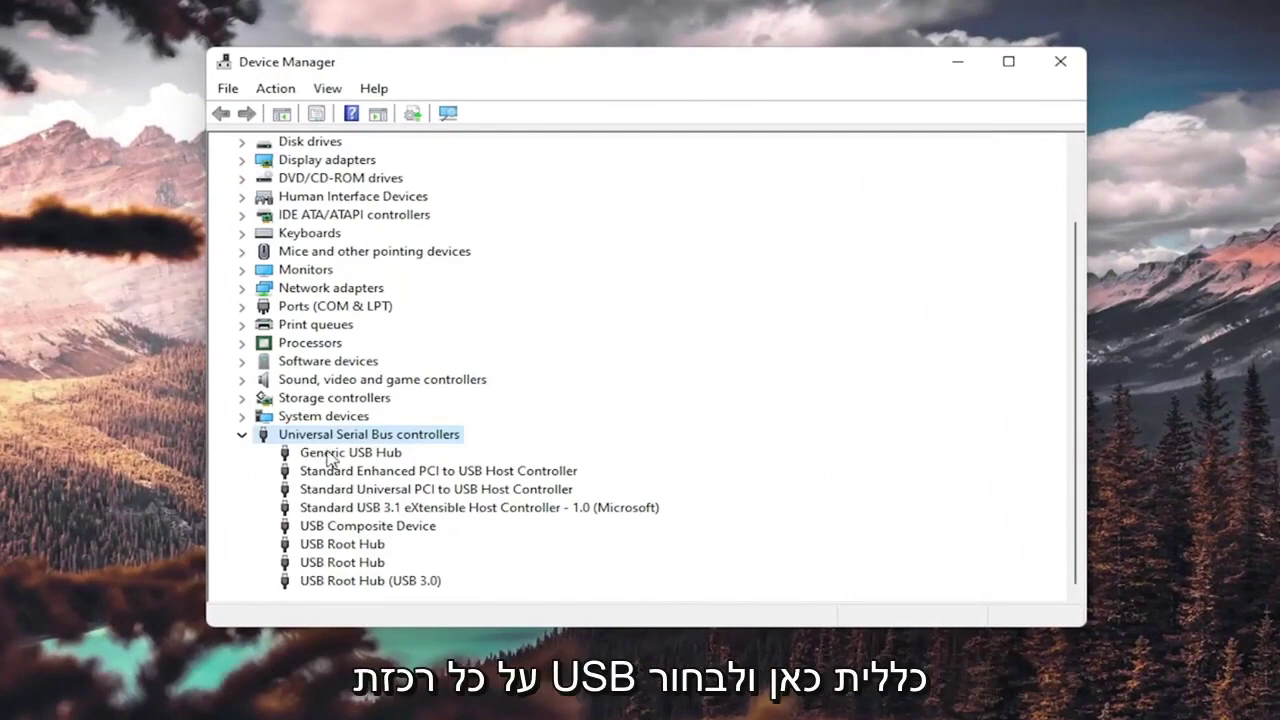
right_click(328, 455)
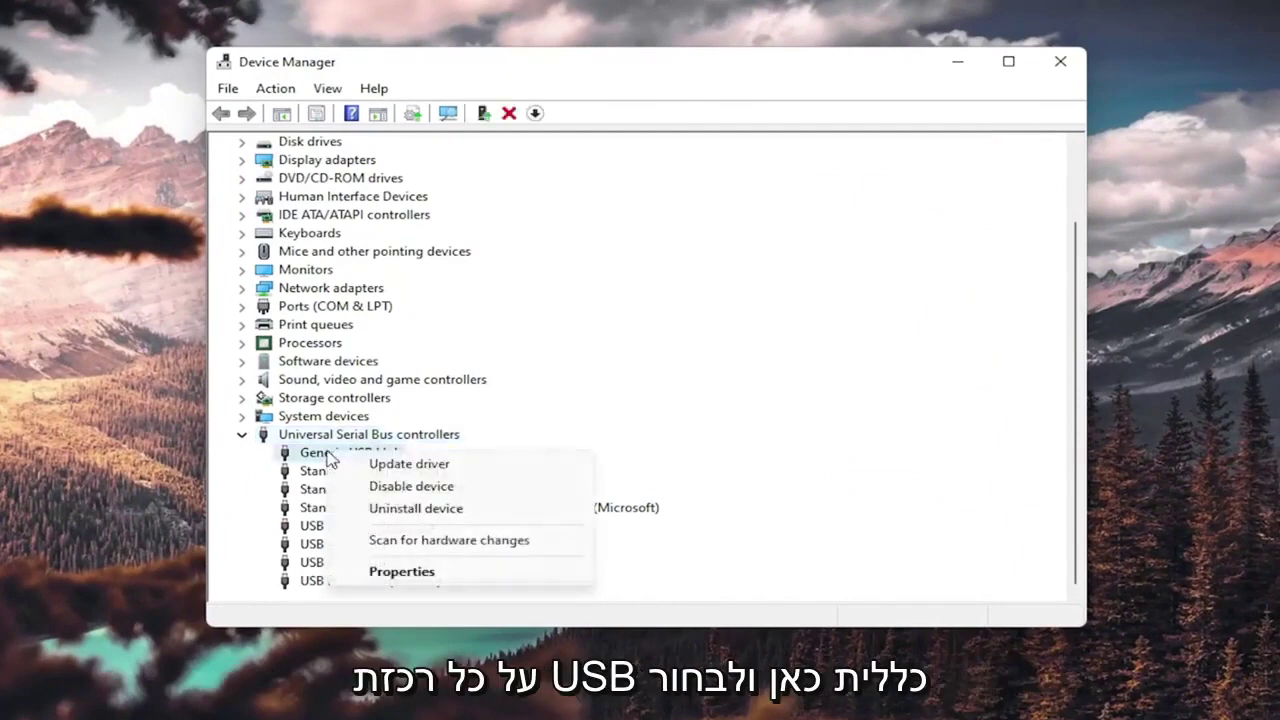
click(400, 464)
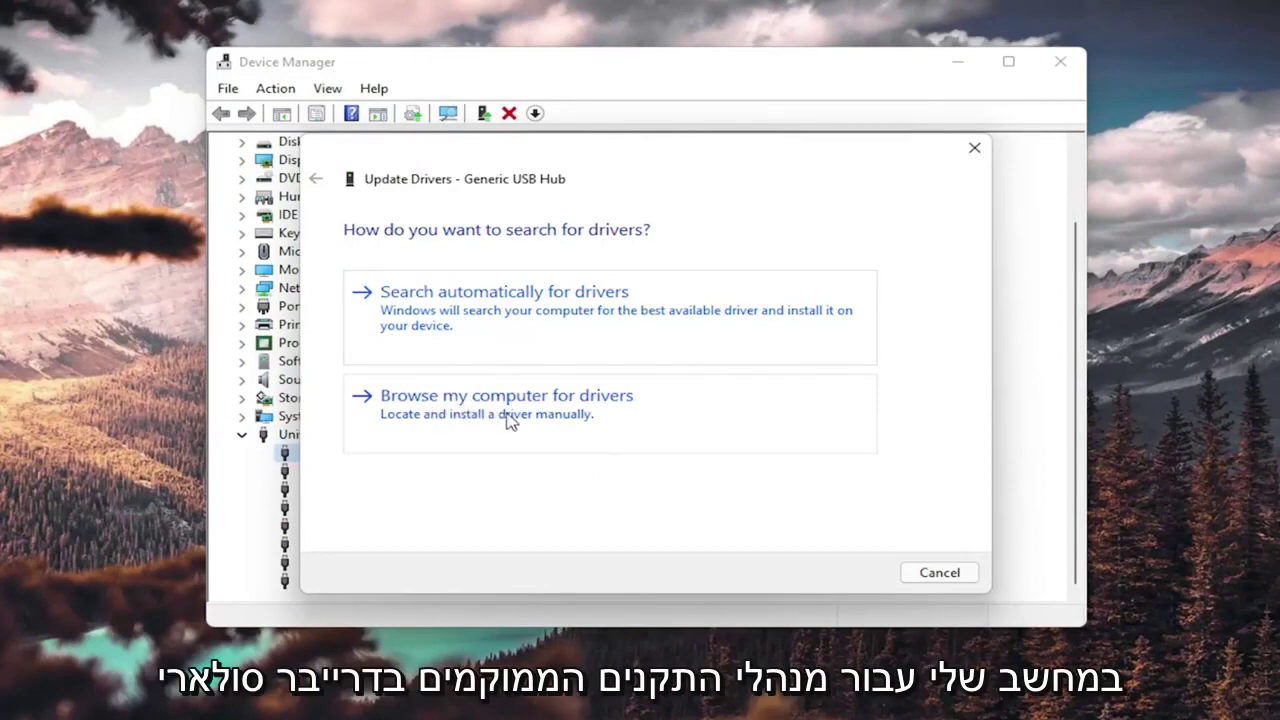
click(566, 418)
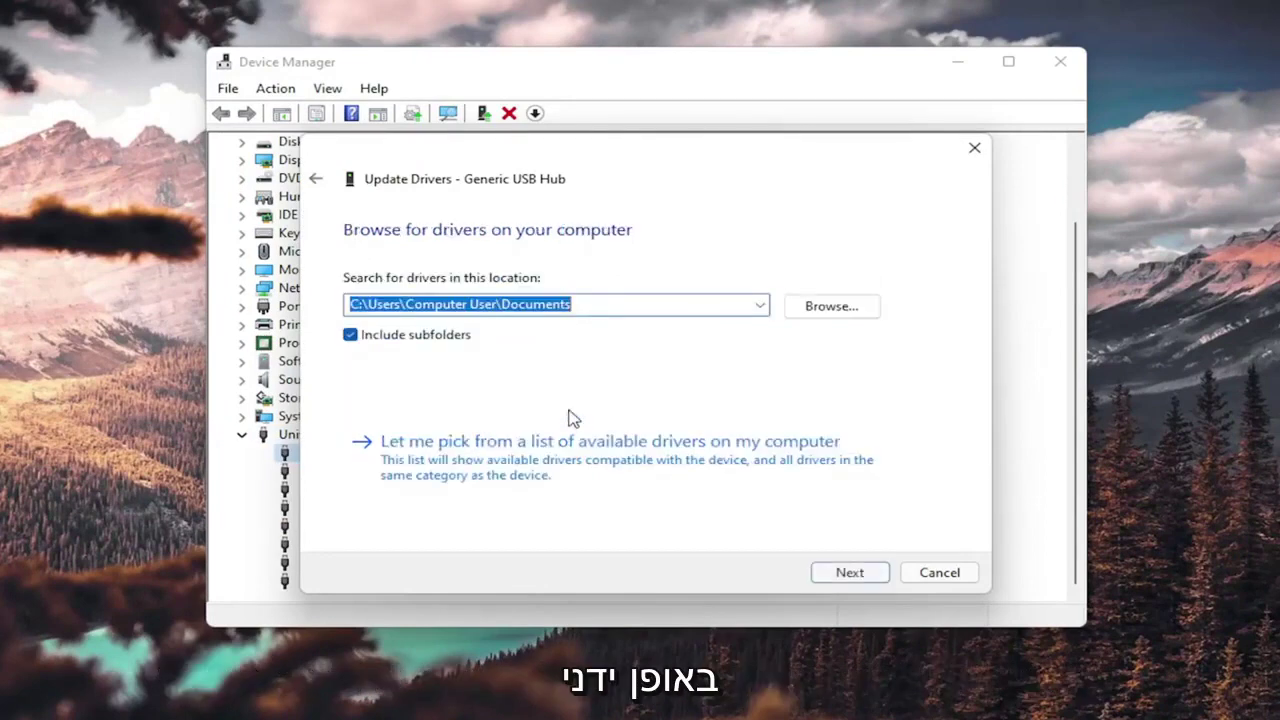
click(453, 458)
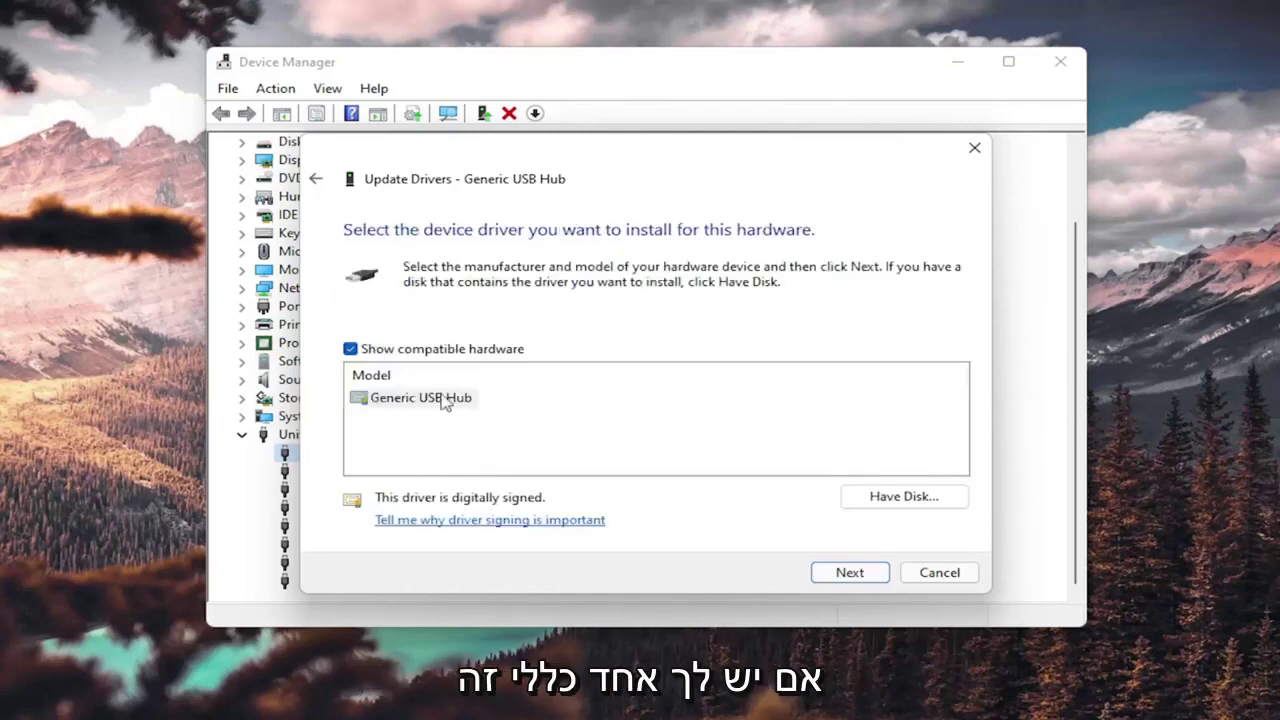
click(416, 401)
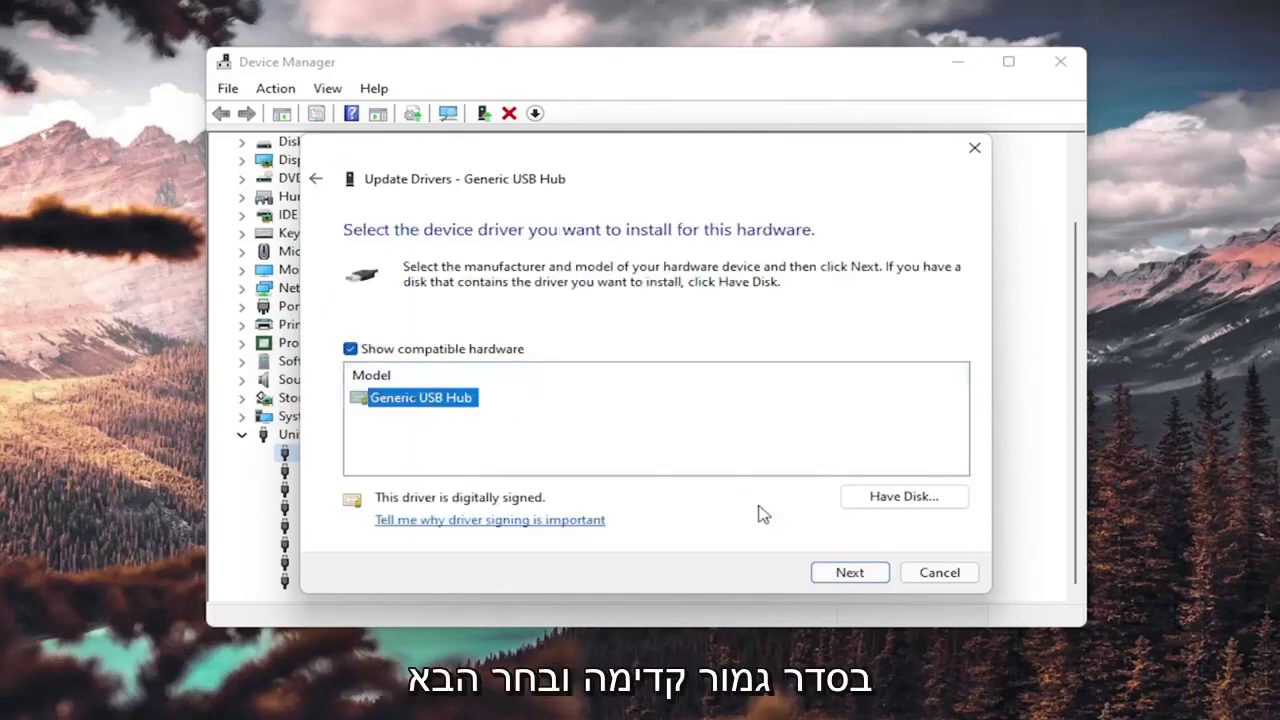
click(846, 572)
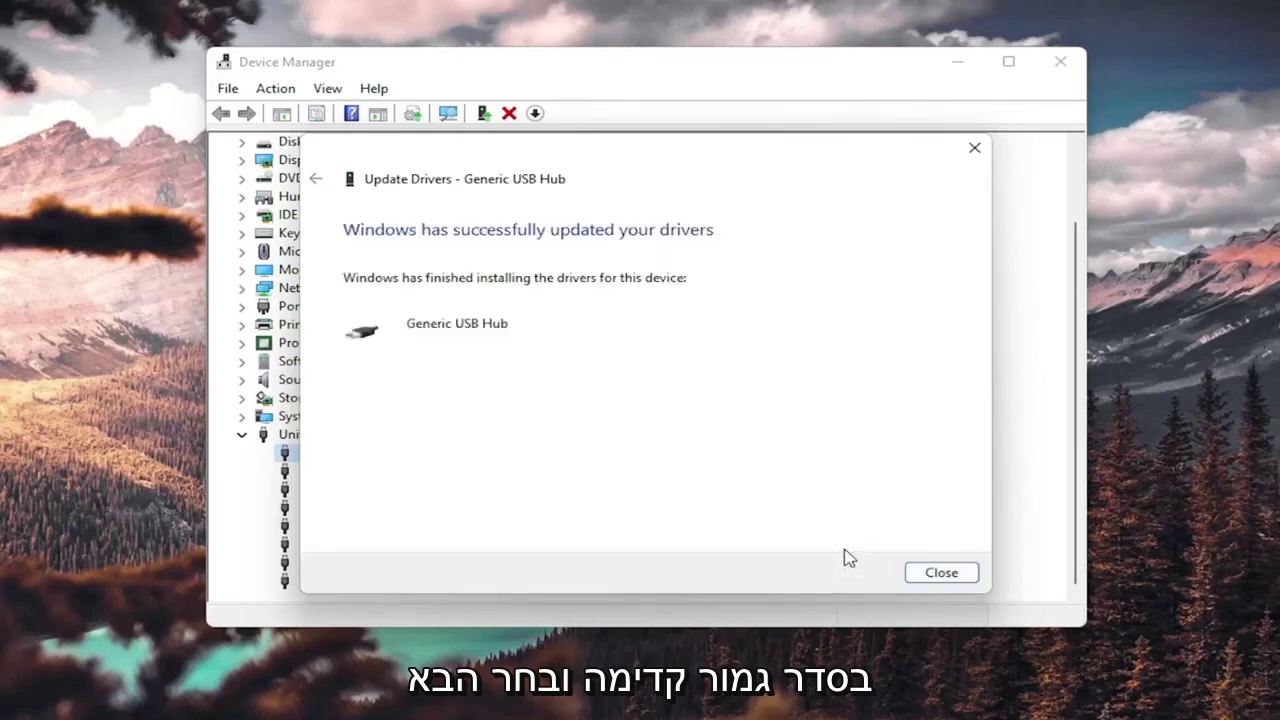
click(942, 573)
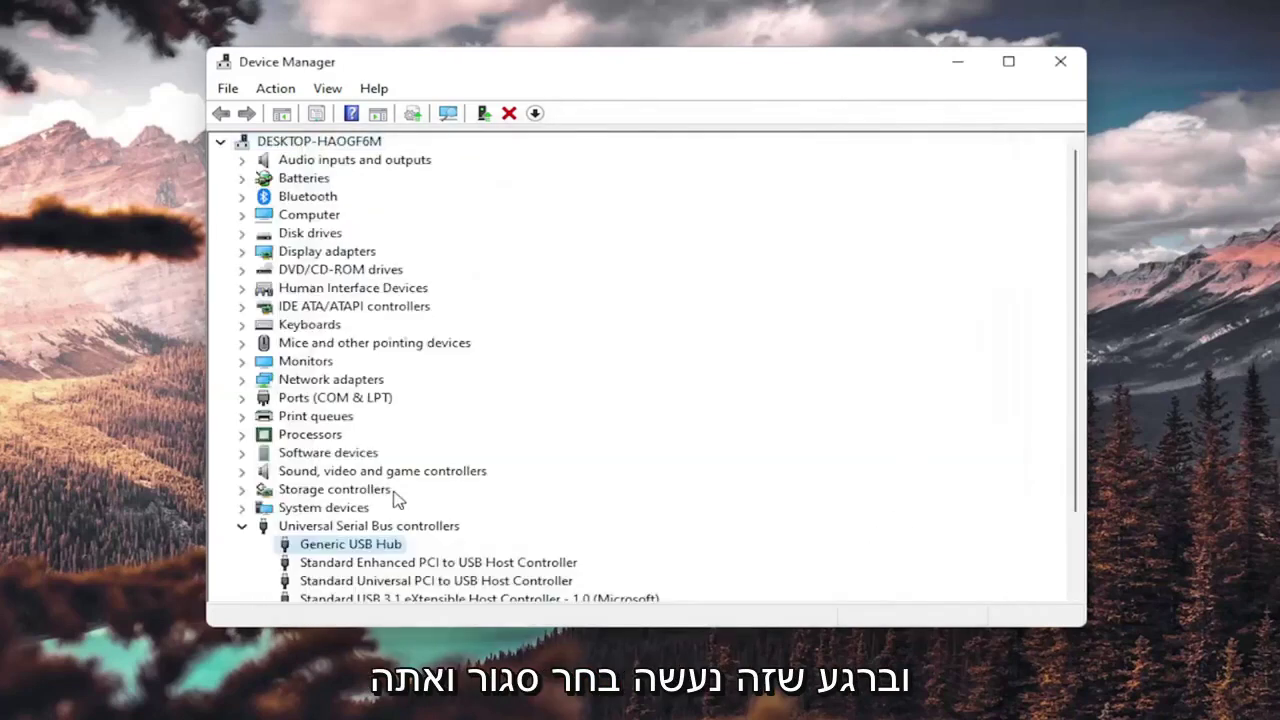
Step: Uninstall the Generic USB Hub device and confirm the uninstall dialog
scroll(391, 500, down, 2)
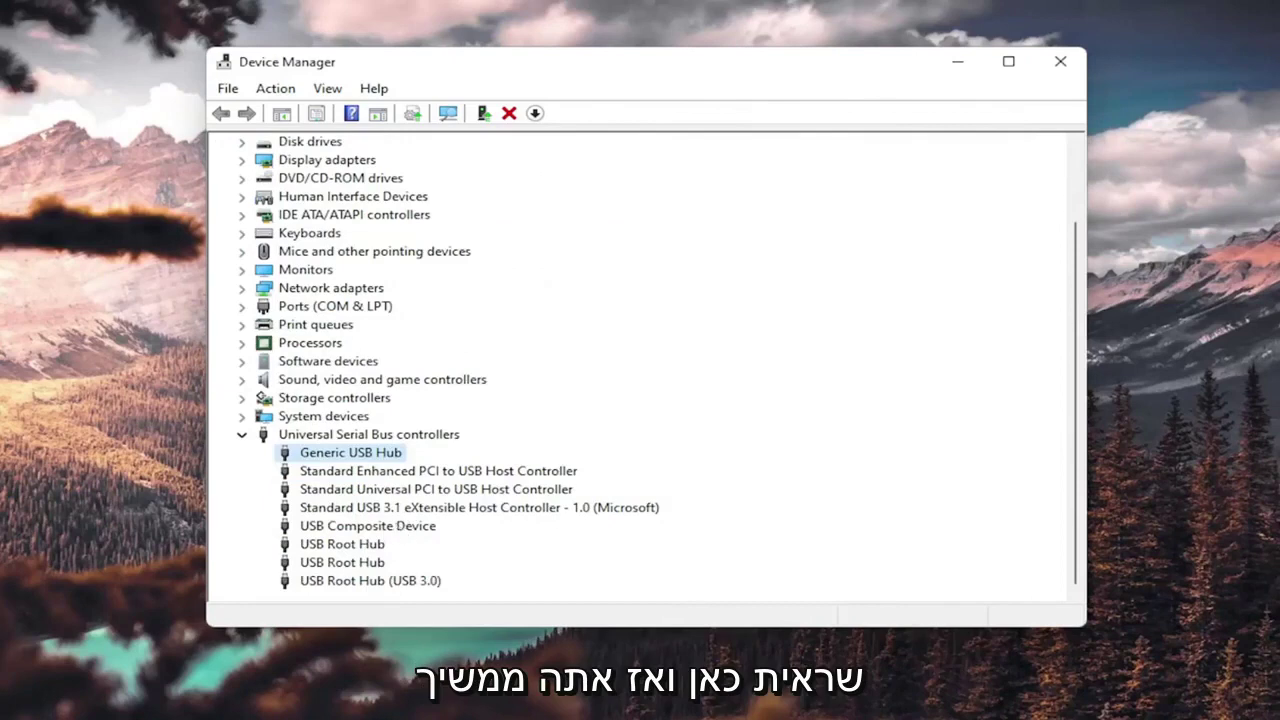
right_click(355, 457)
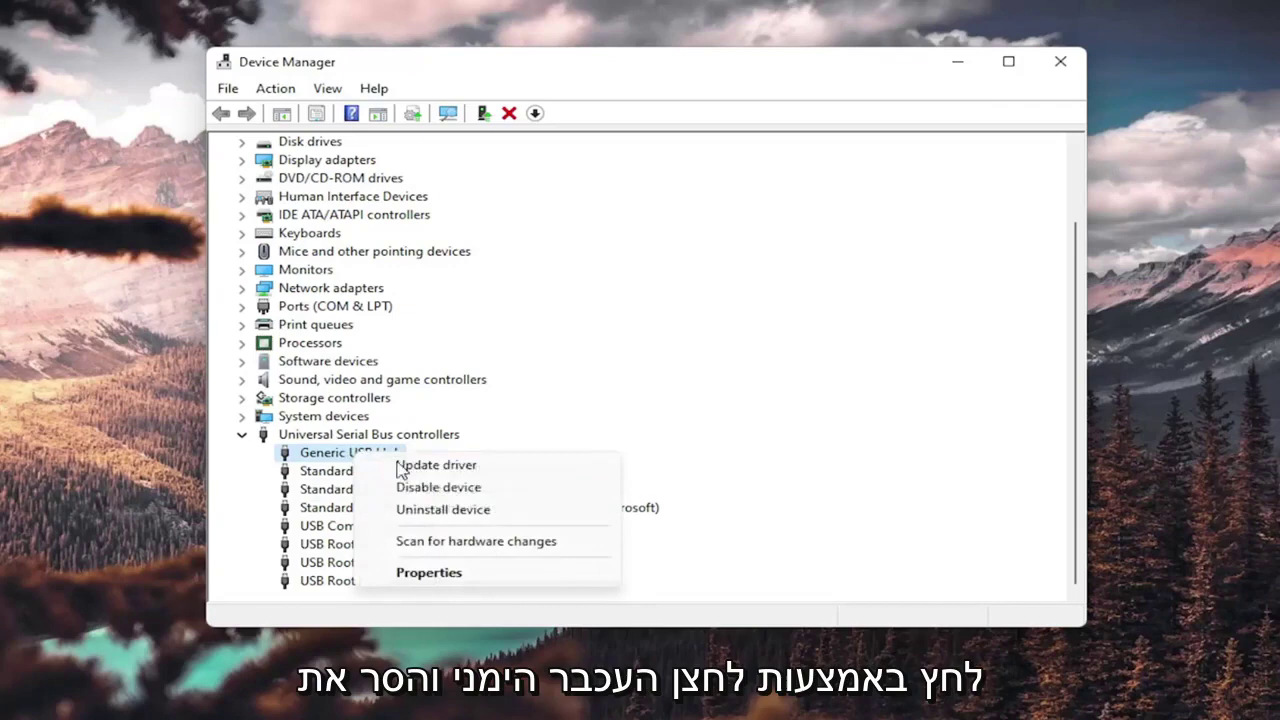
click(452, 510)
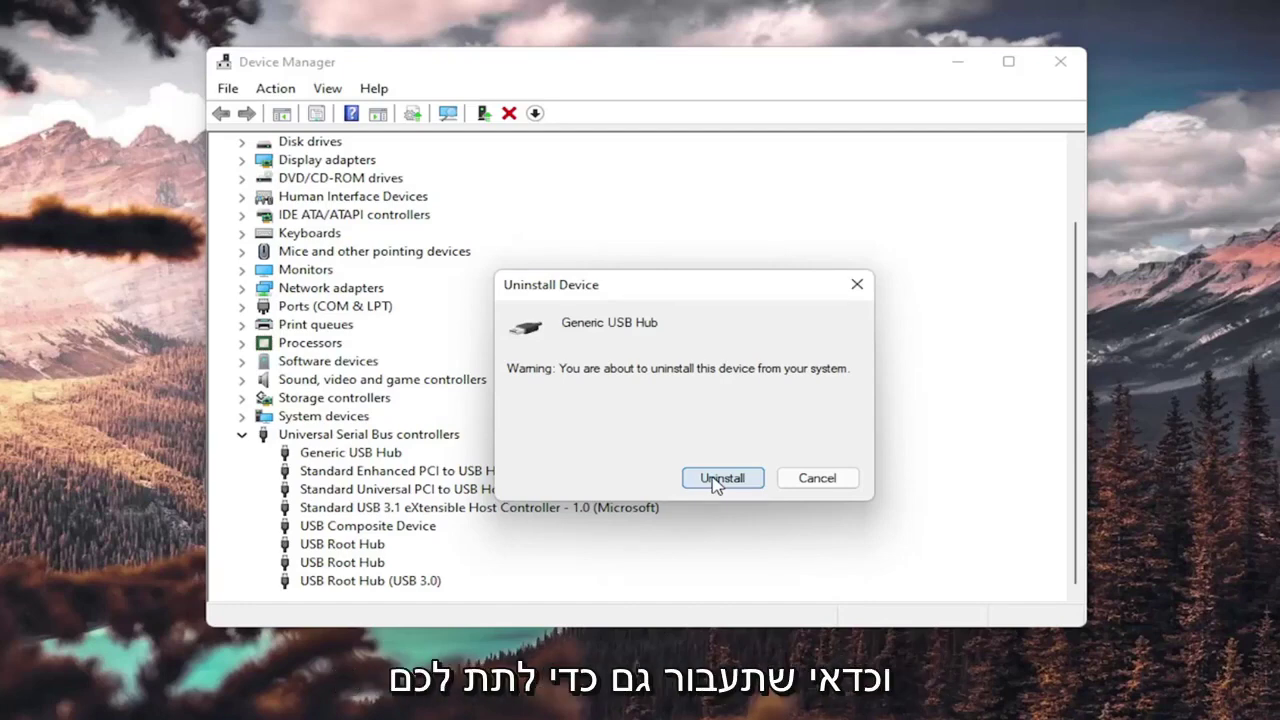
click(818, 478)
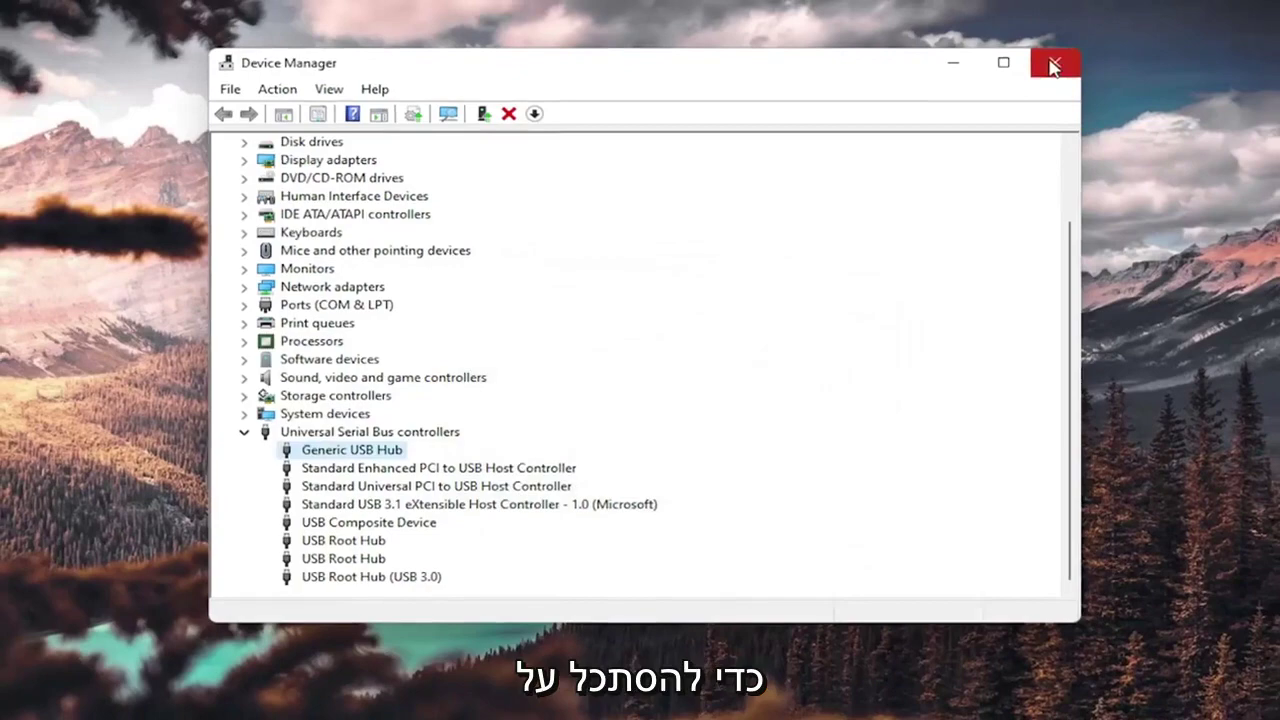
Step: Close Device Manager and launch Command Prompt as administrator via a 'cmd' search, approving UAC
click(1053, 66)
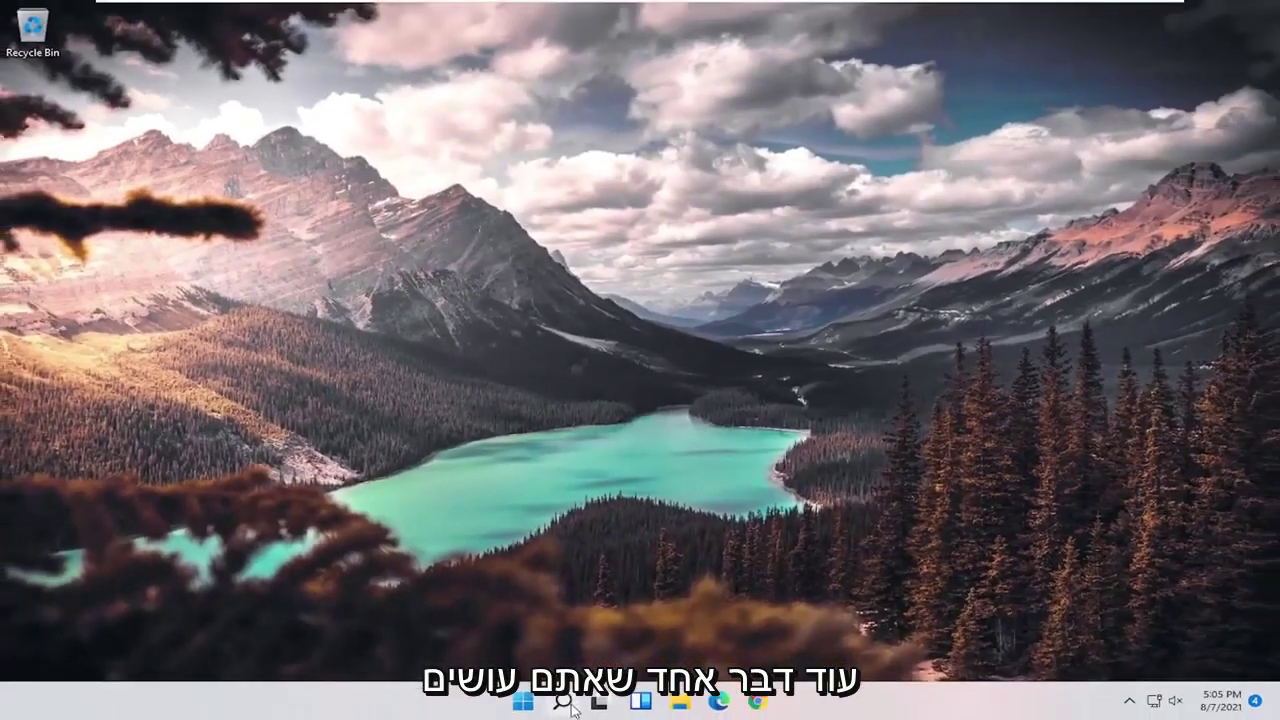
click(563, 702)
text(cmd)
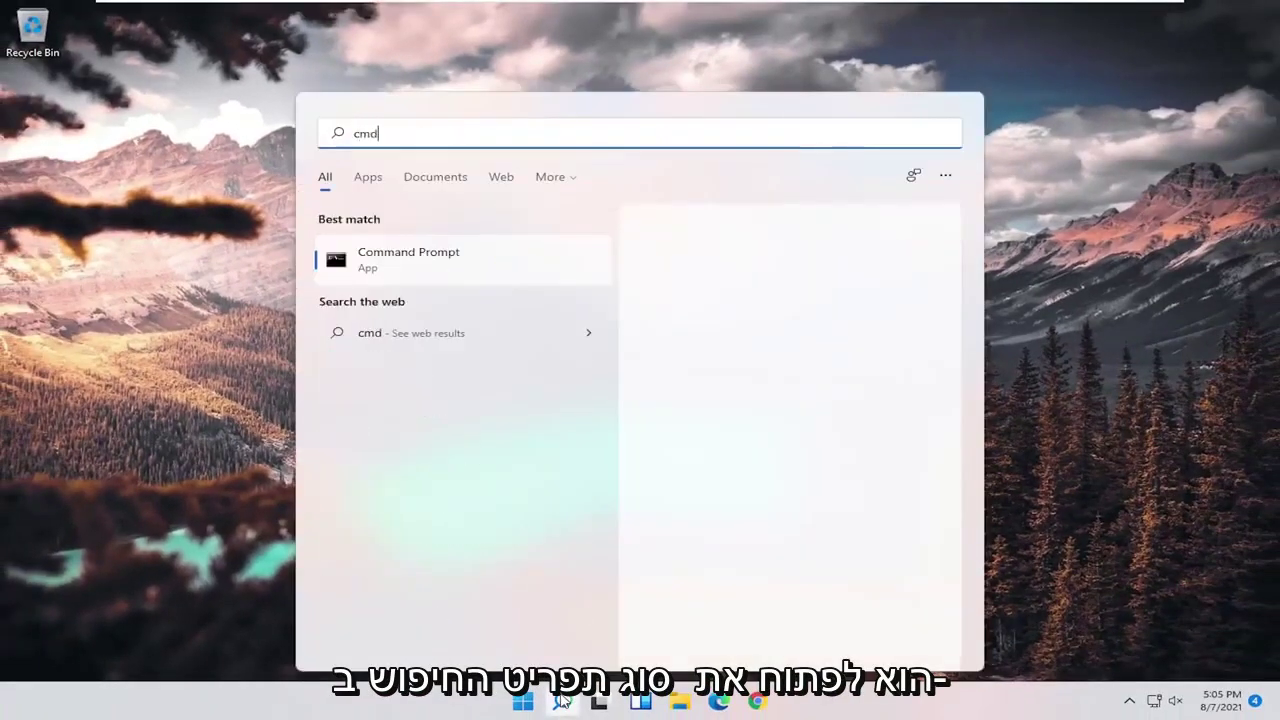
right_click(396, 260)
click(456, 276)
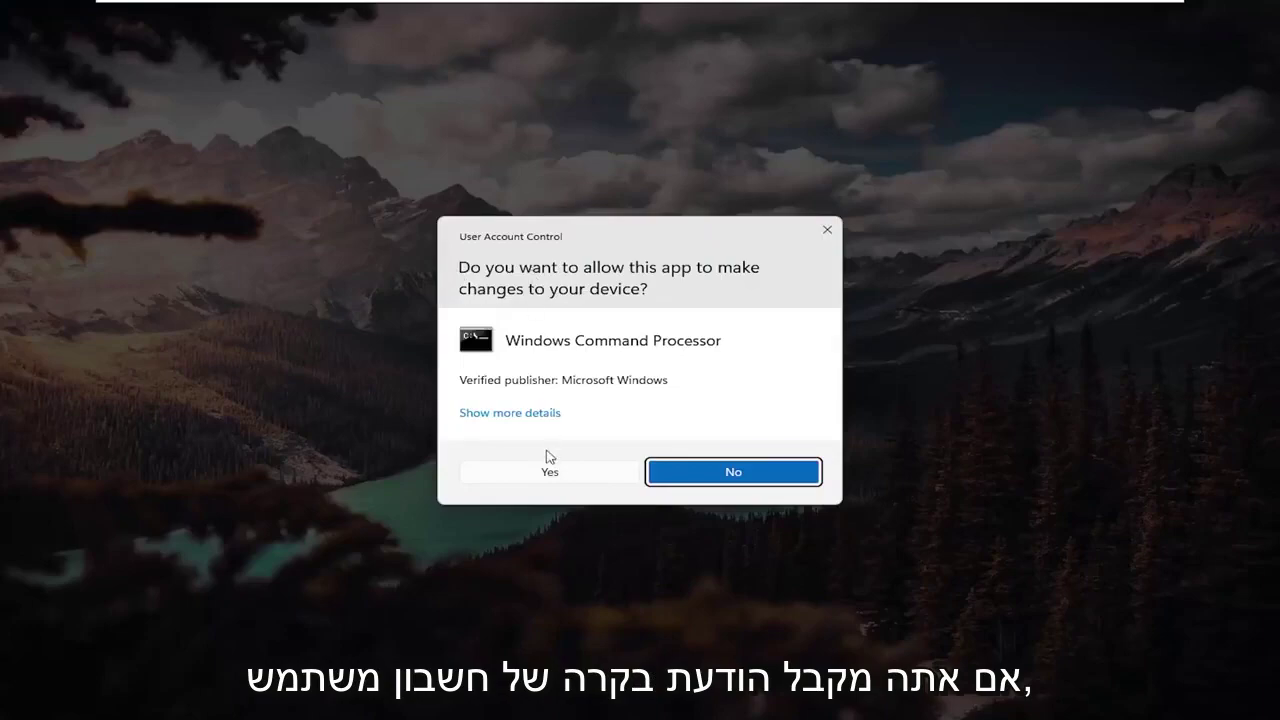
click(541, 472)
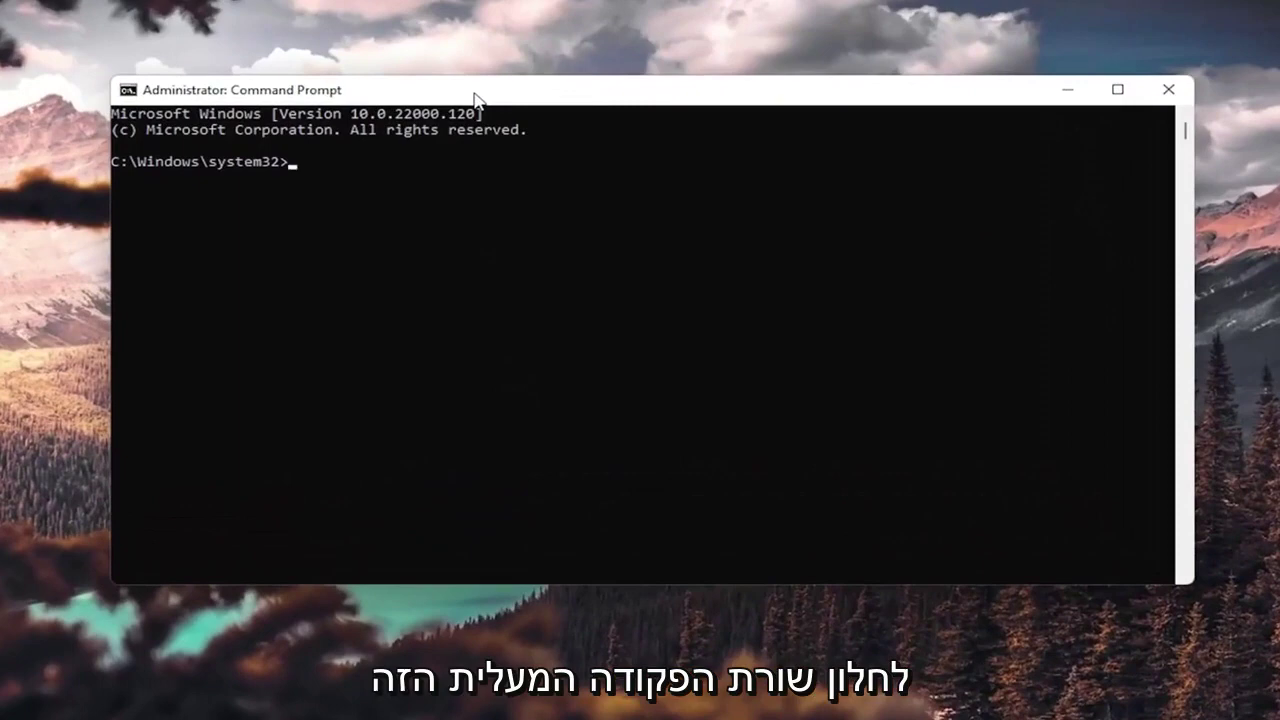
Step: Run 'sfc /scannow' in the administrator Command Prompt
text(sfc )
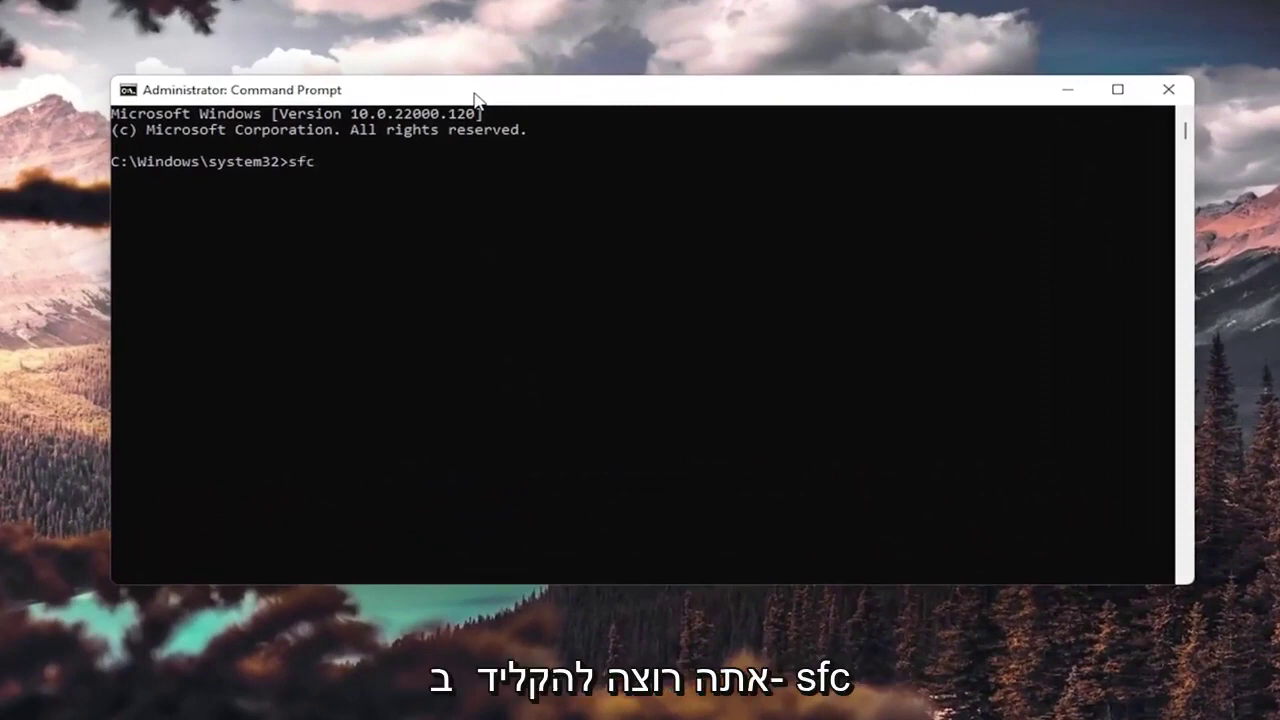
text(/scan)
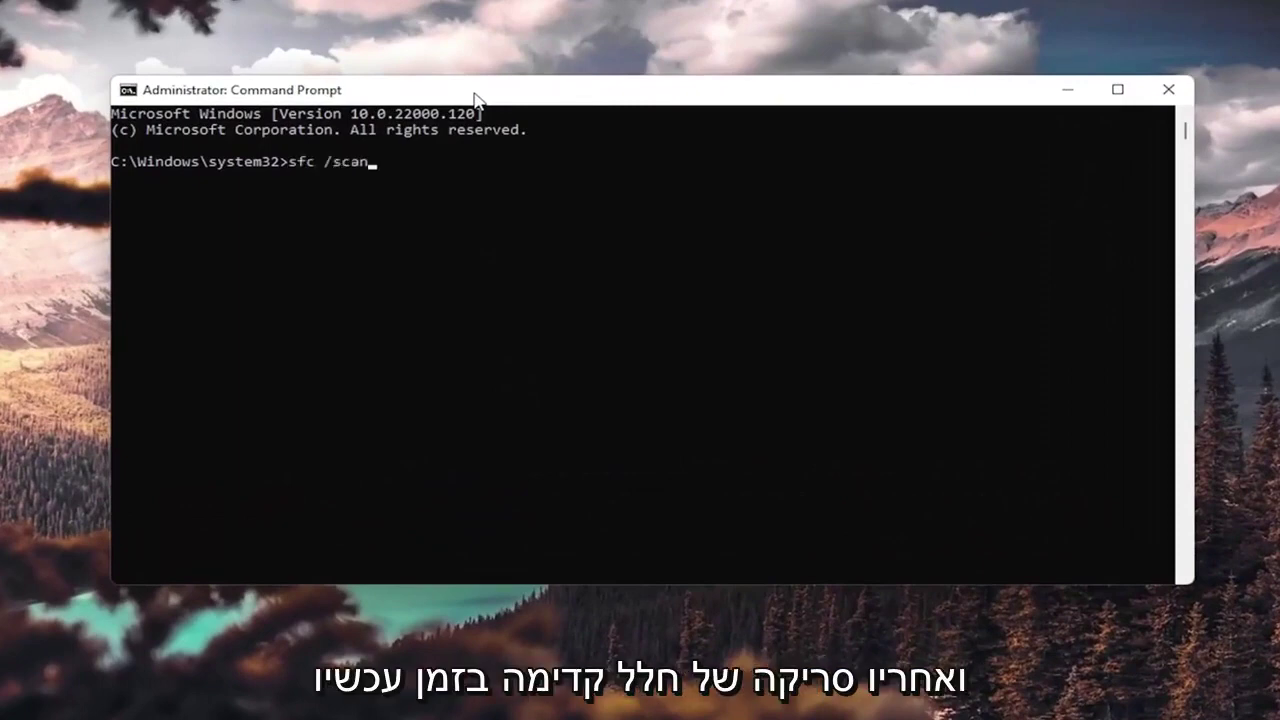
text(now)
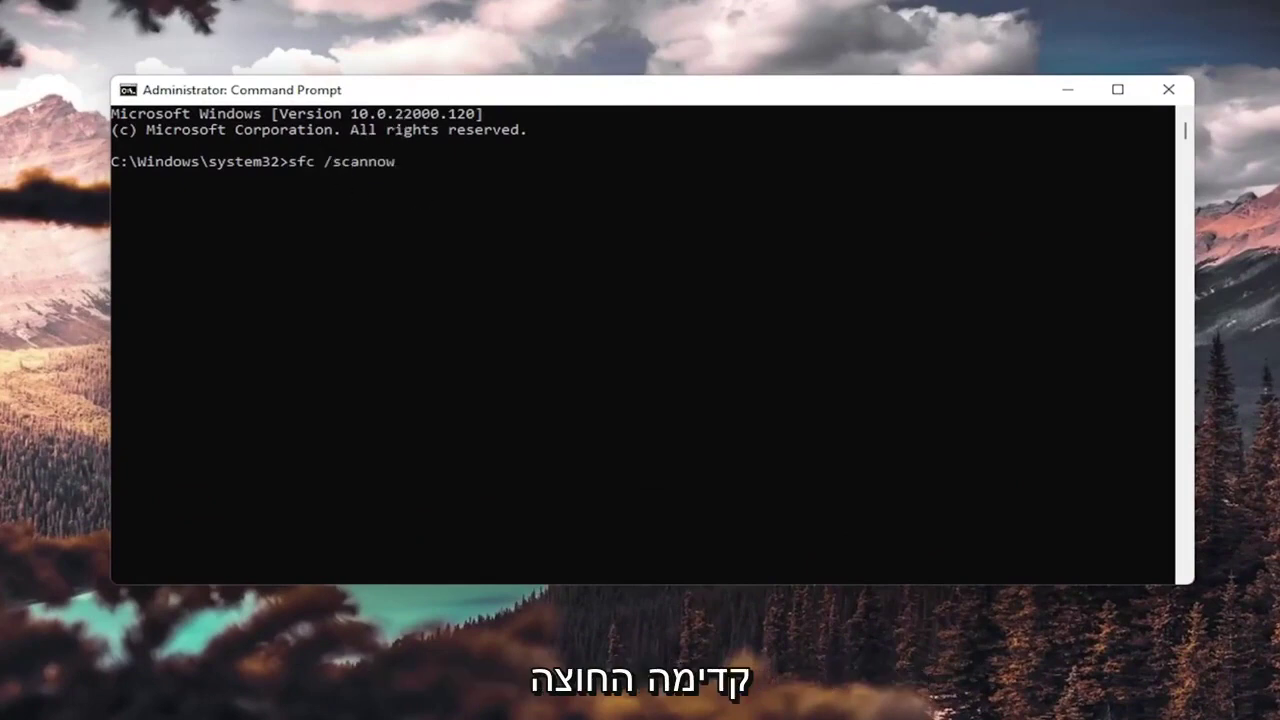
click(409, 174)
key(Return)
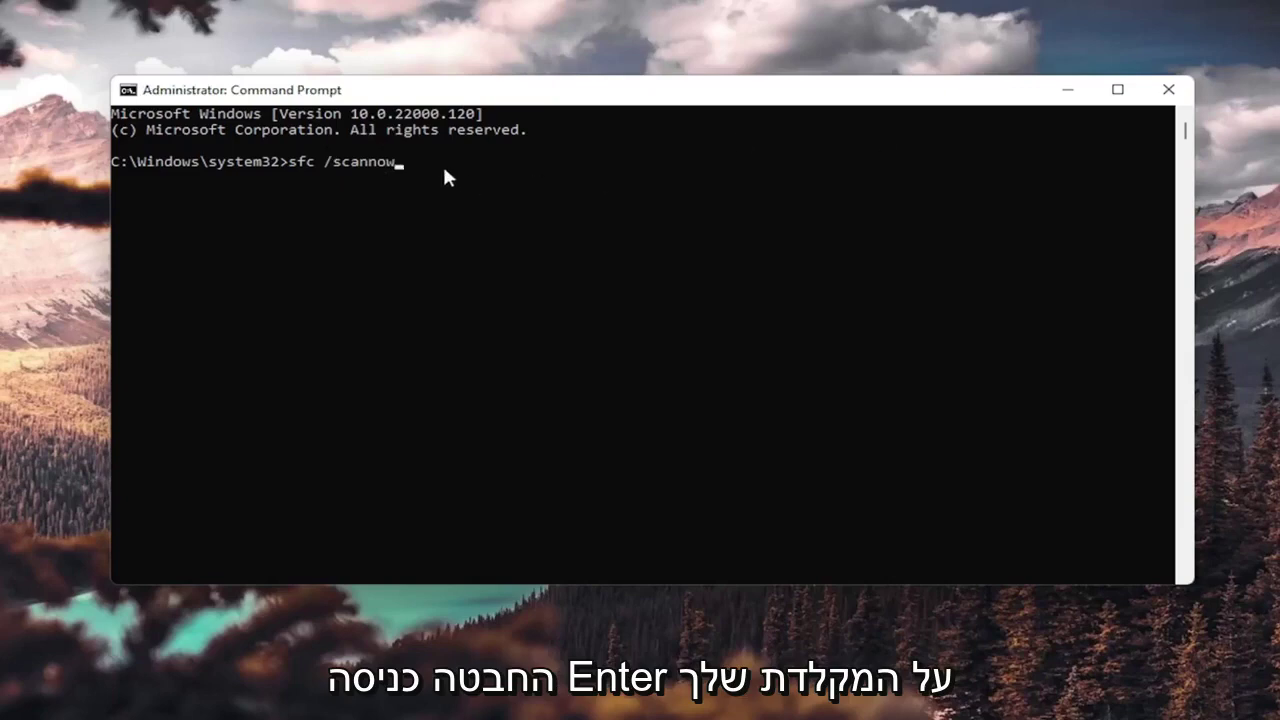
key(Return)
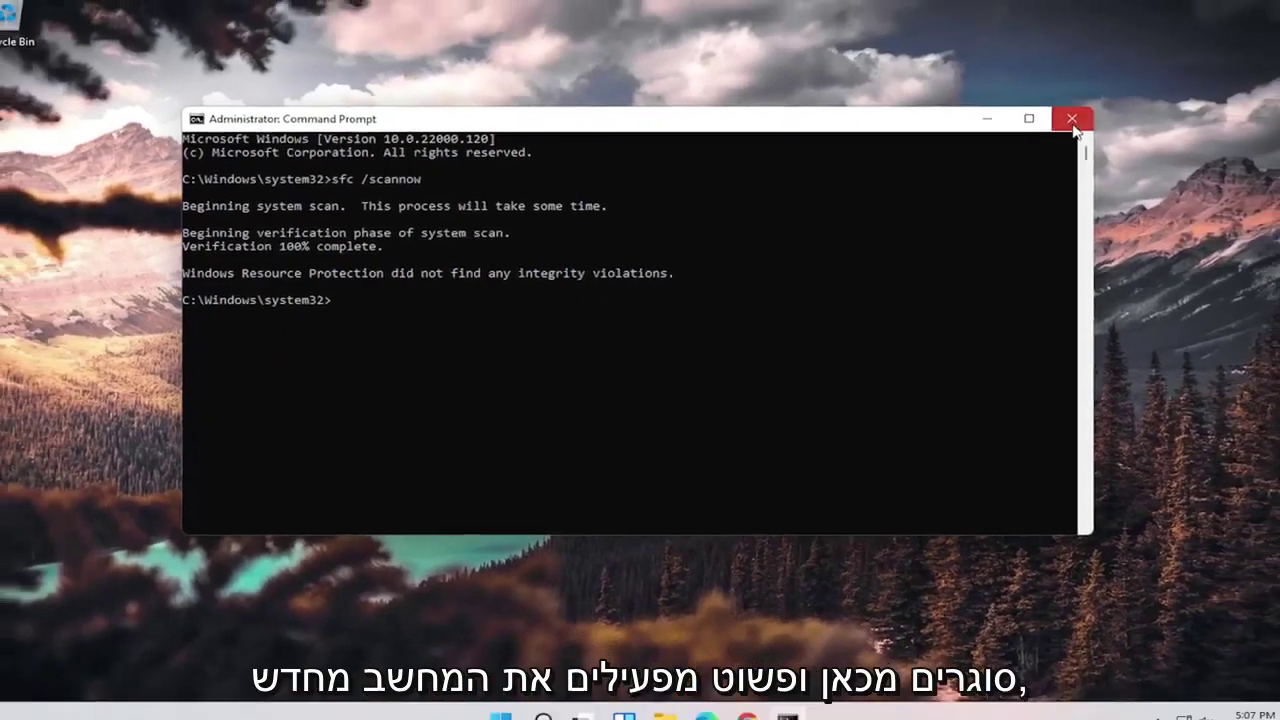
Step: Close the Command Prompt window, leaving the desktop clear
click(1072, 119)
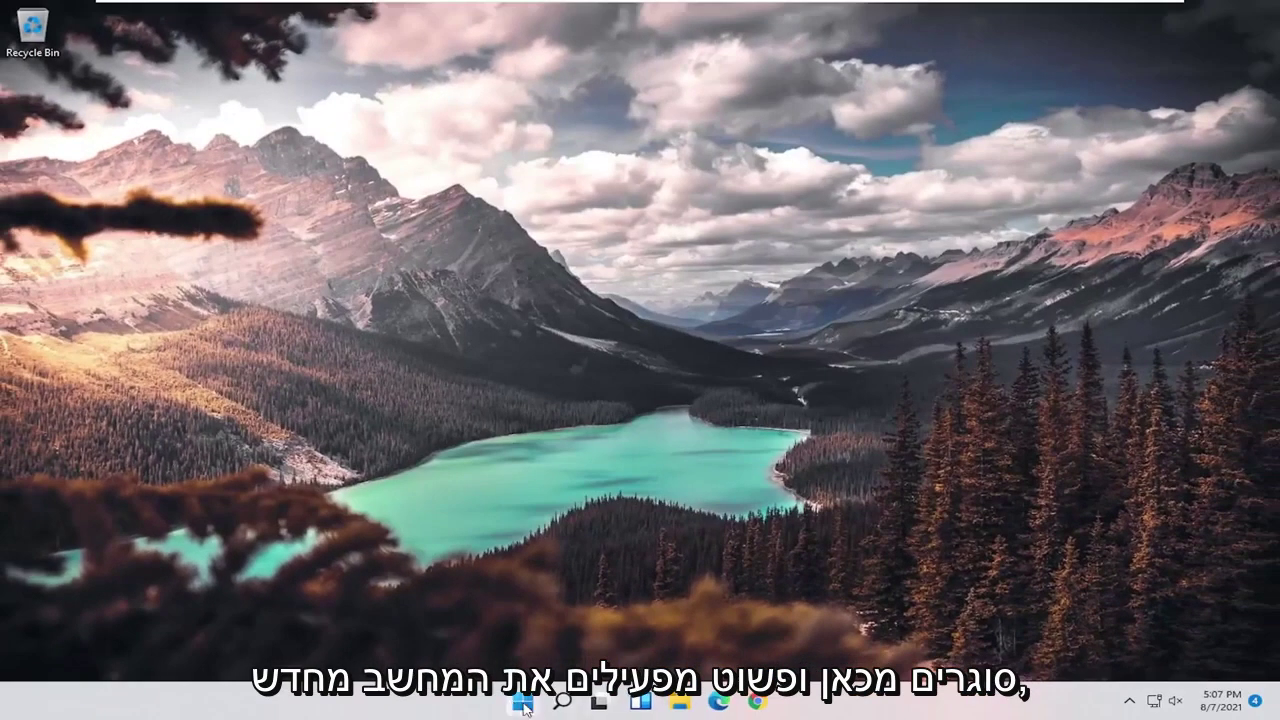